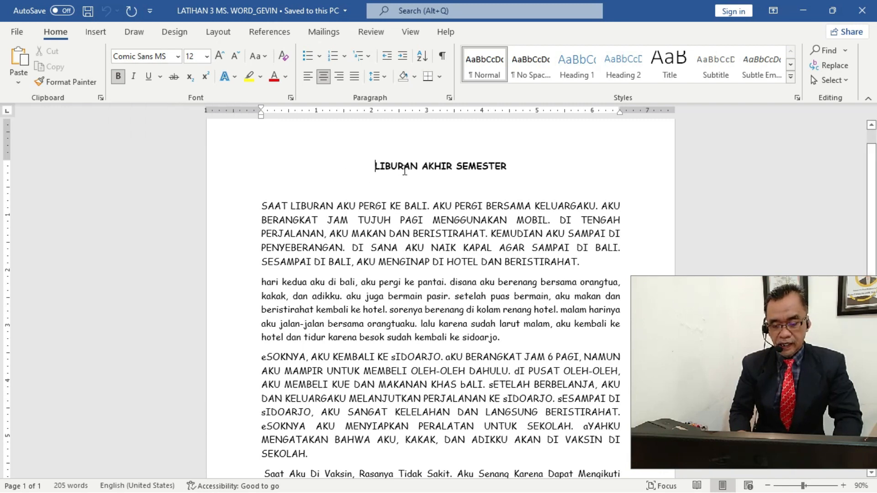
- Change the font of the title LIBURAN AKHIR SEMESTER to Arial Black, Arial Rounded MT Bold and finally Bahnschrift Light
drag(374, 166, 508, 167)
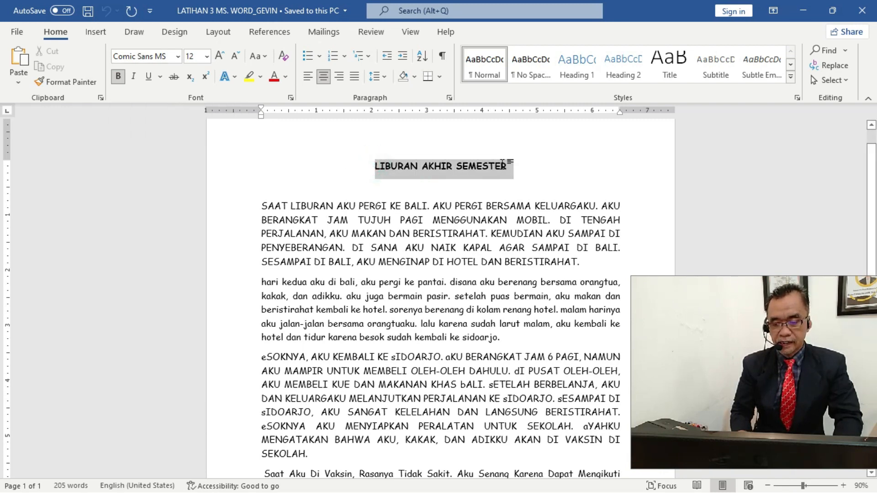
click(177, 56)
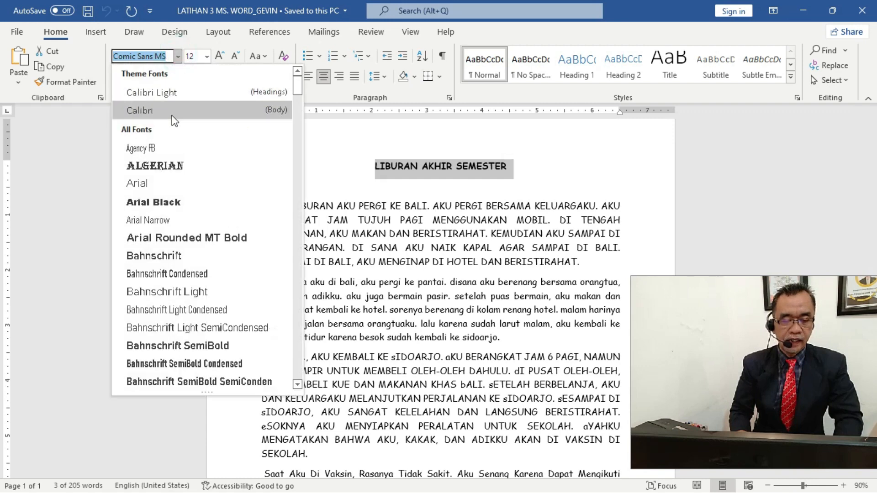
click(164, 200)
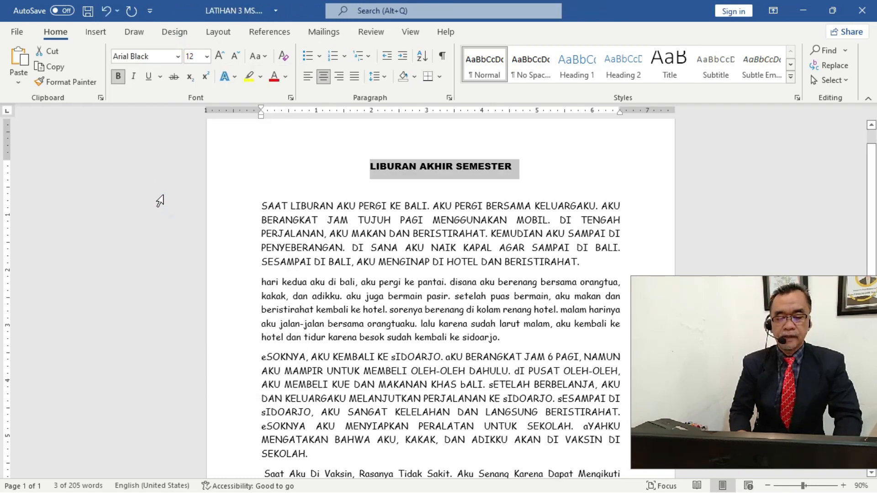
click(178, 57)
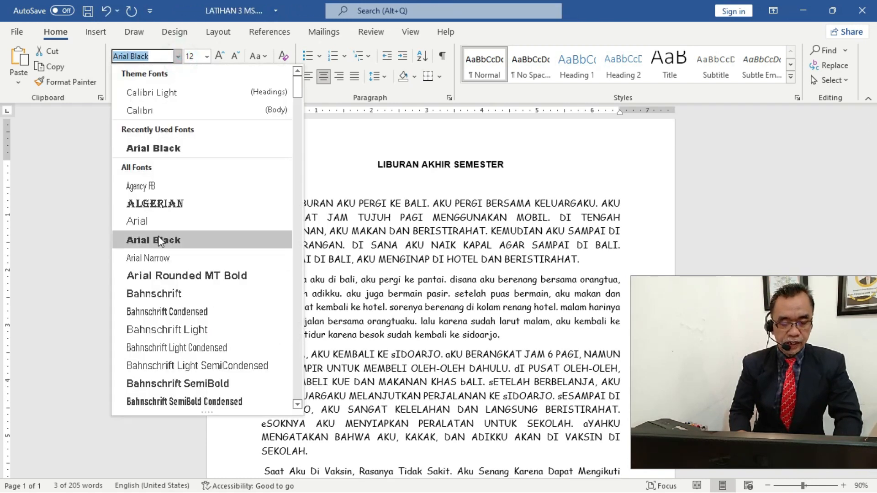
click(164, 278)
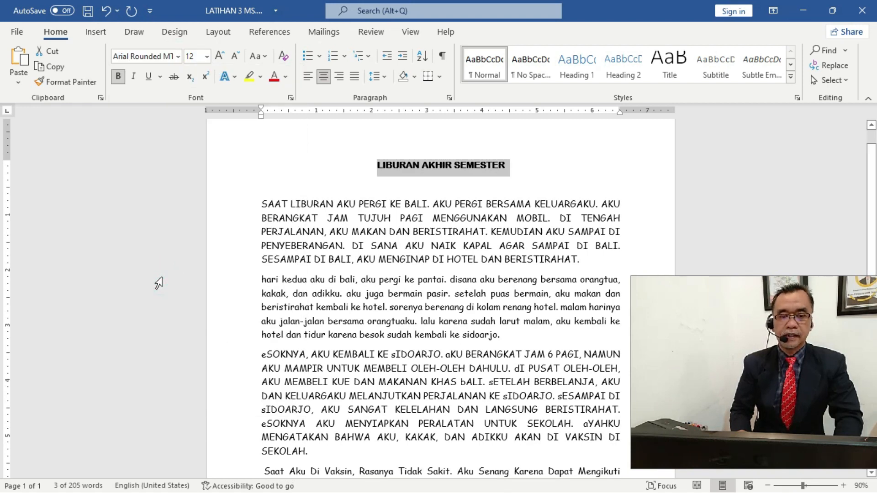
click(178, 57)
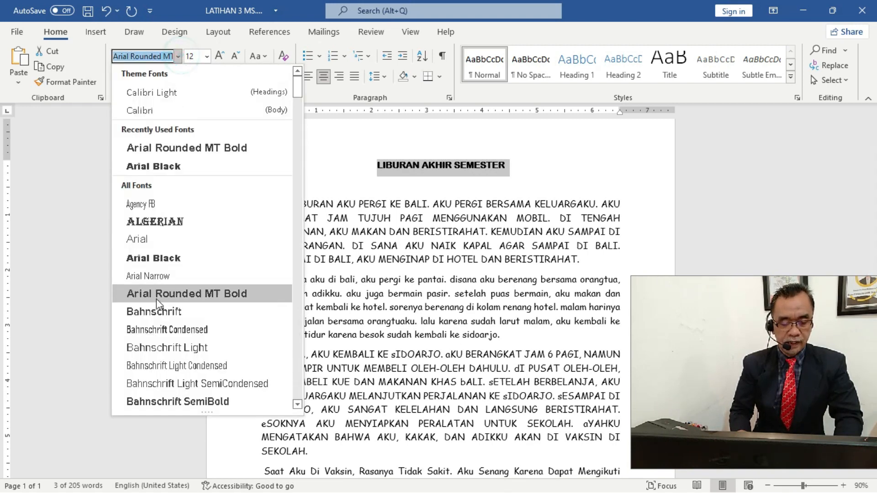
click(160, 360)
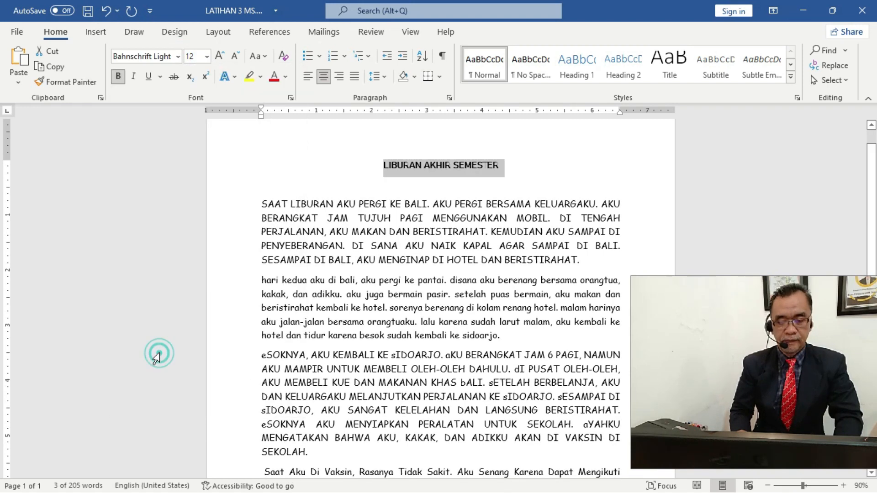
click(263, 178)
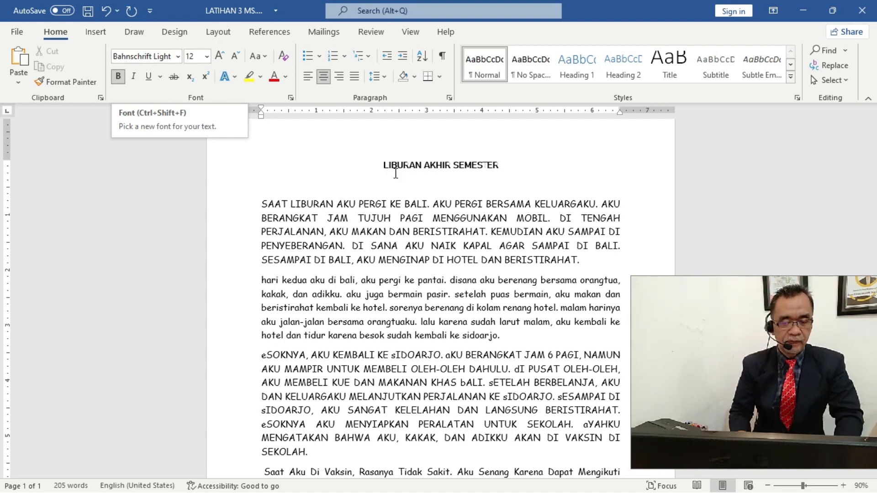
- Try a font size of 36 on the title and set it back to 12
drag(385, 166, 503, 166)
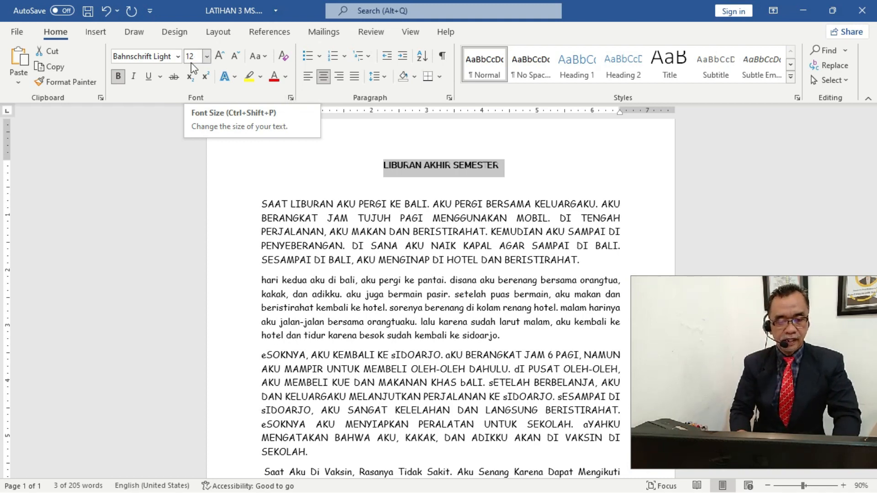
click(207, 56)
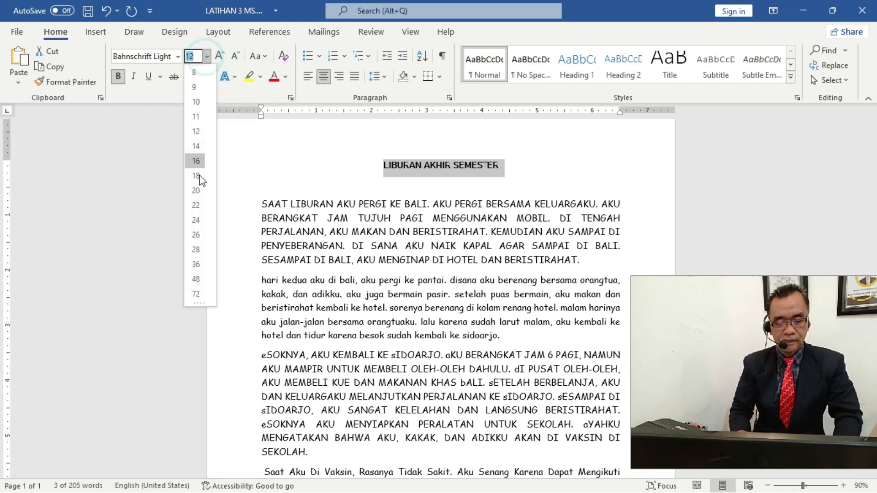
click(198, 260)
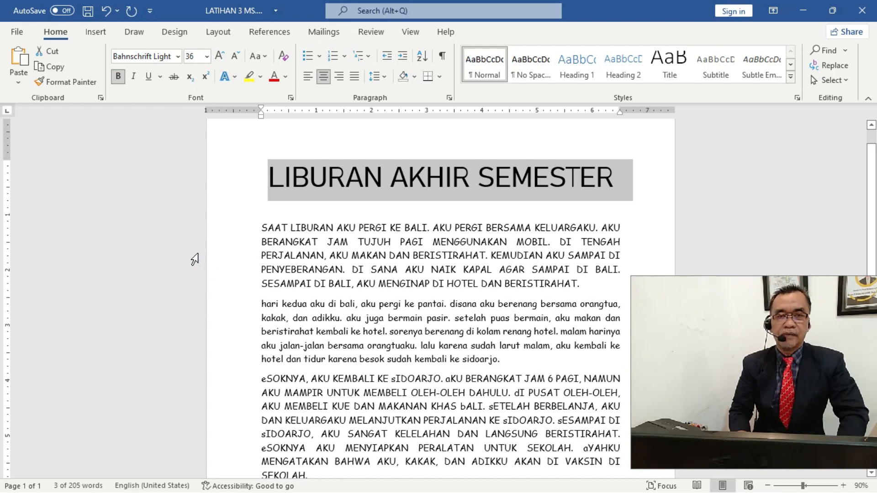
click(207, 56)
click(196, 132)
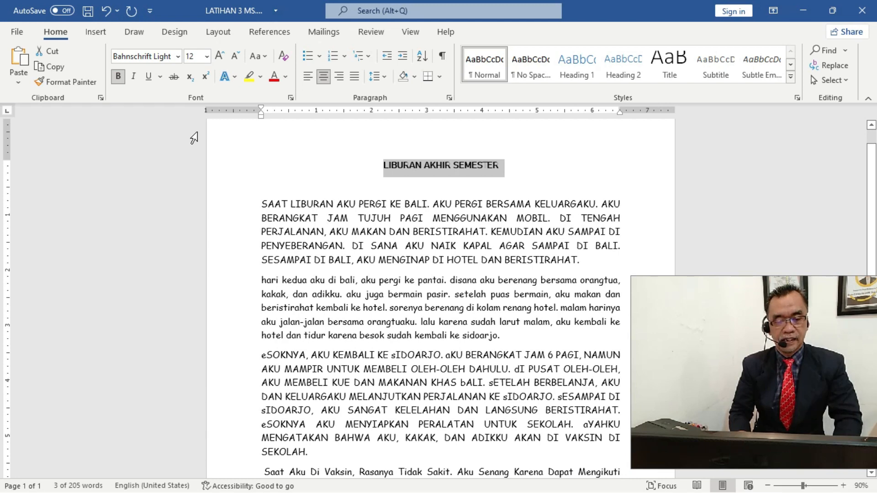
- Grow the title's font size stepwise to 18 and shrink it back to 14
click(223, 57)
click(223, 56)
click(223, 57)
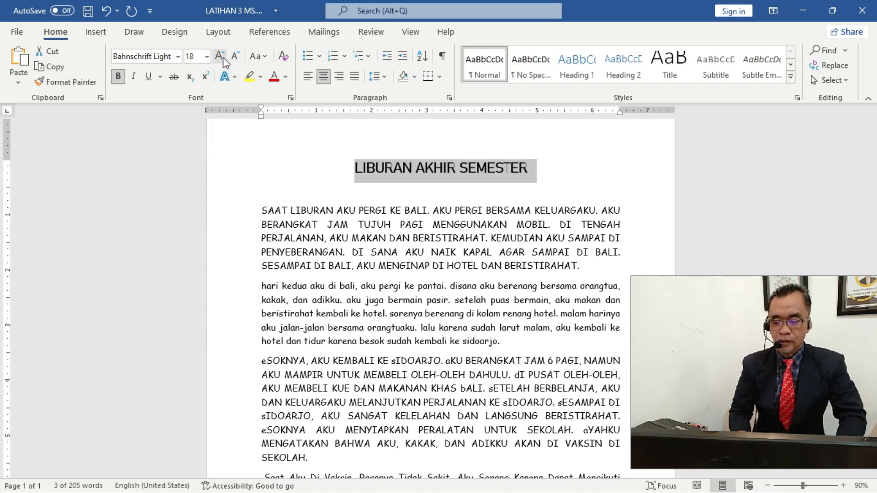
click(235, 56)
click(235, 56)
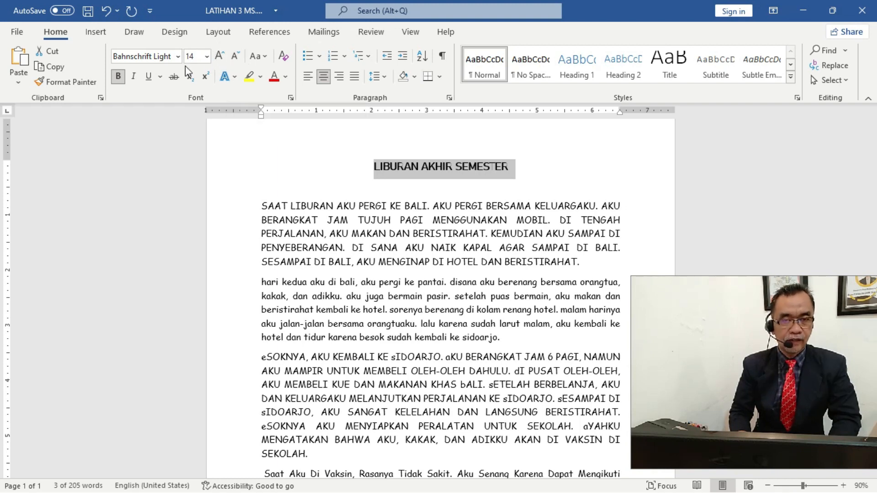
- Set the title's font size to 24 and switch its bold formatting off and on again
click(207, 56)
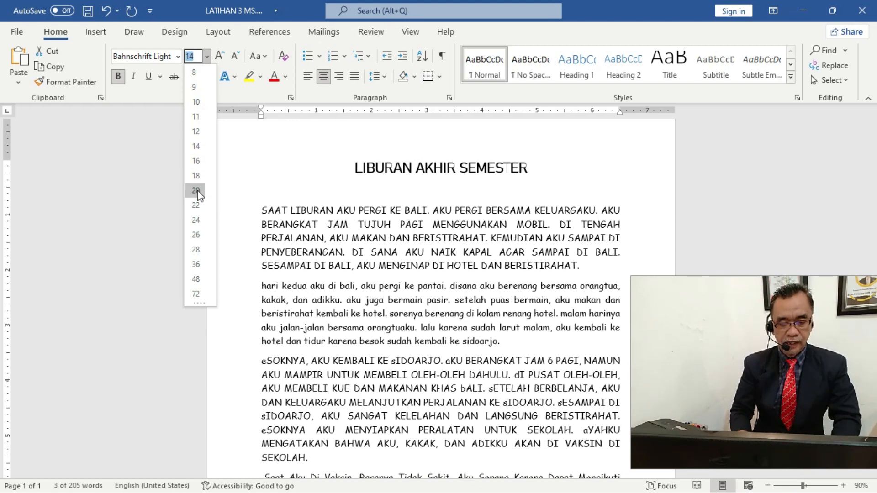
click(197, 227)
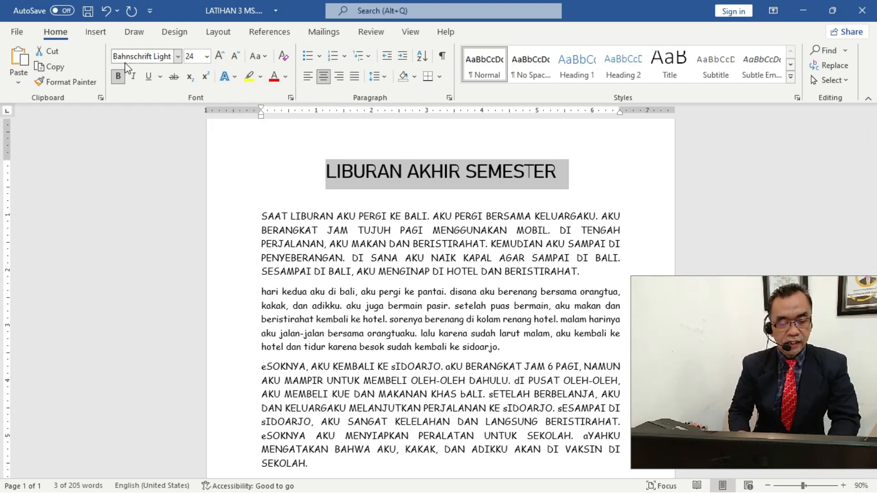
click(119, 78)
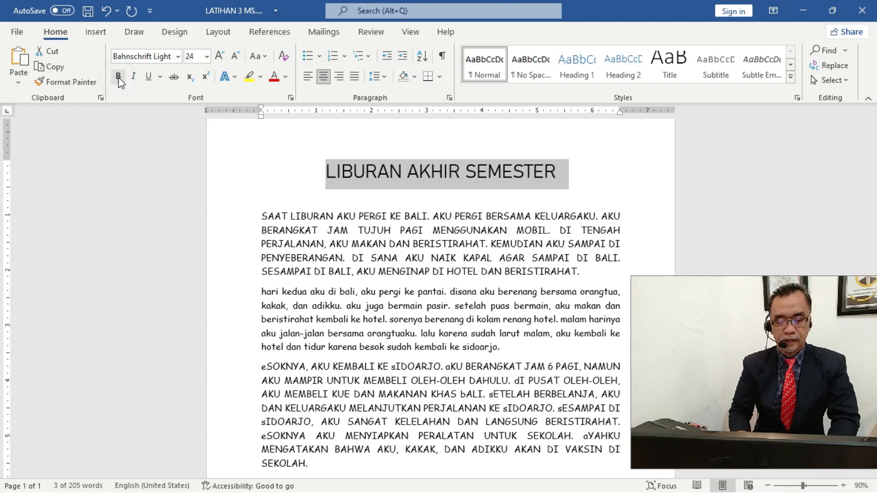
click(119, 77)
- Make the first body paragraph, starting with SAAT LIBURAN, bold and italic
drag(261, 215, 587, 272)
click(118, 76)
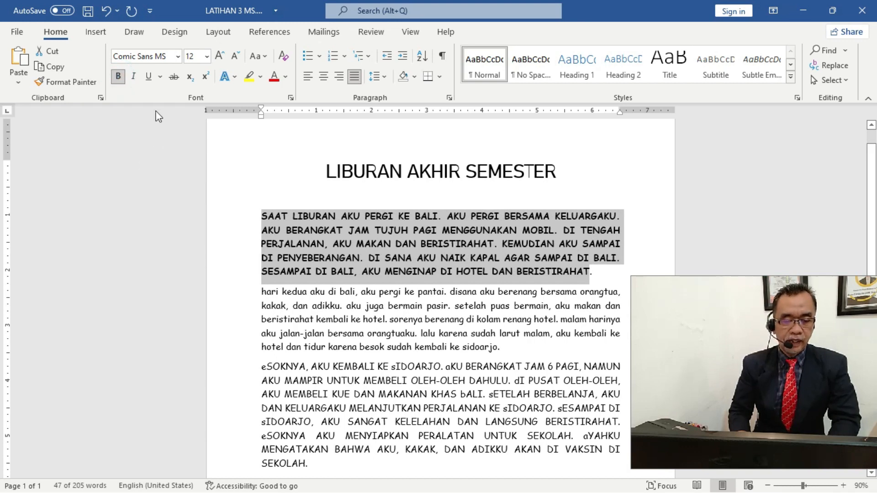
click(134, 78)
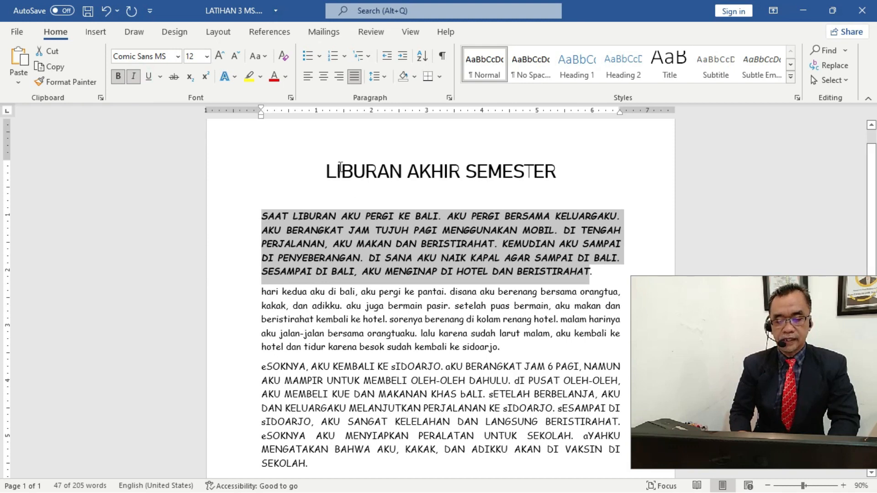
- Underline the title LIBURAN AKHIR SEMESTER, and remove both its underline and its bold formatting
drag(325, 166, 578, 166)
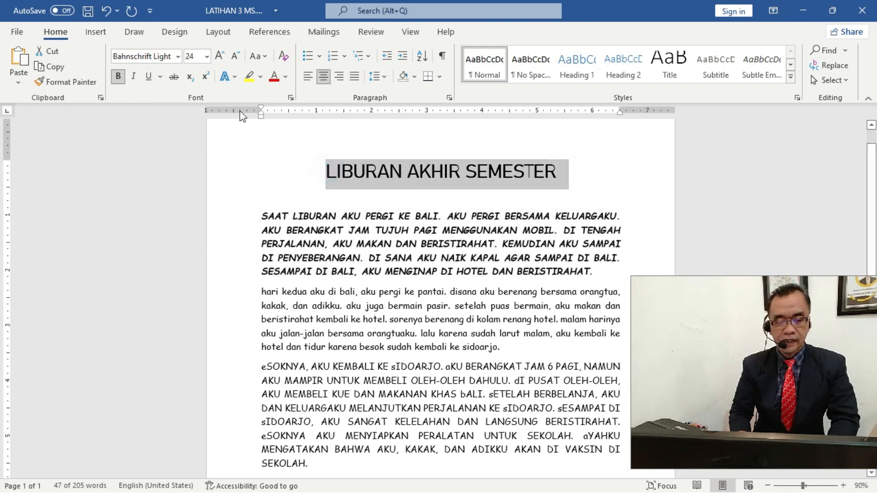
click(148, 76)
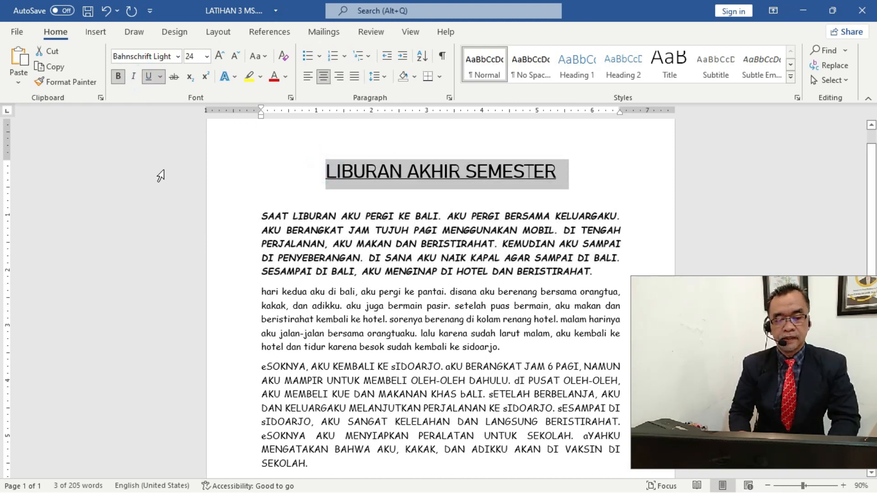
click(336, 196)
drag(322, 172, 563, 175)
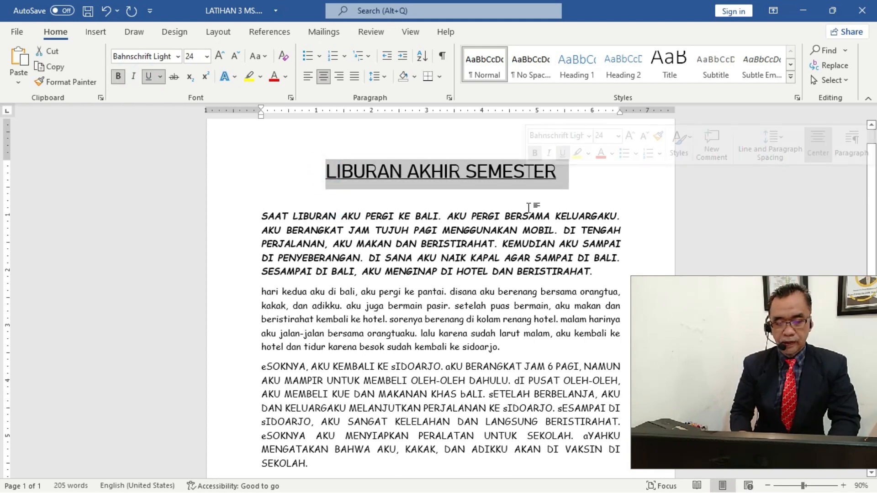
click(148, 76)
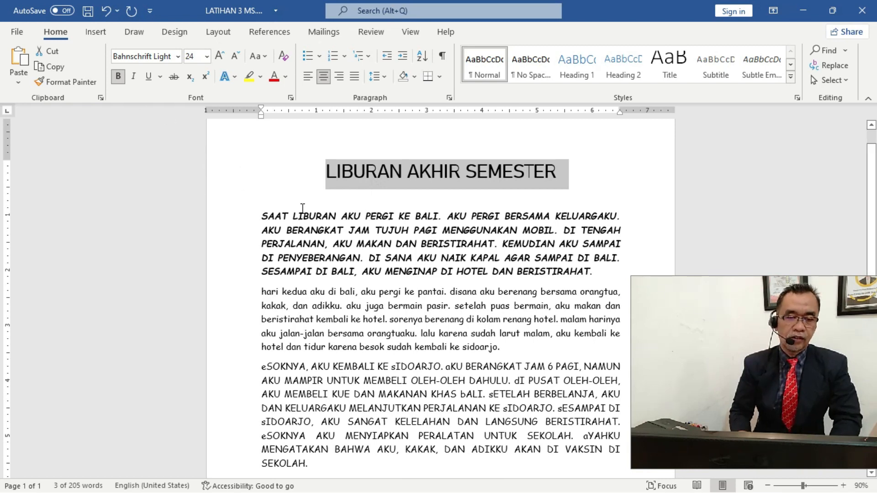
click(119, 77)
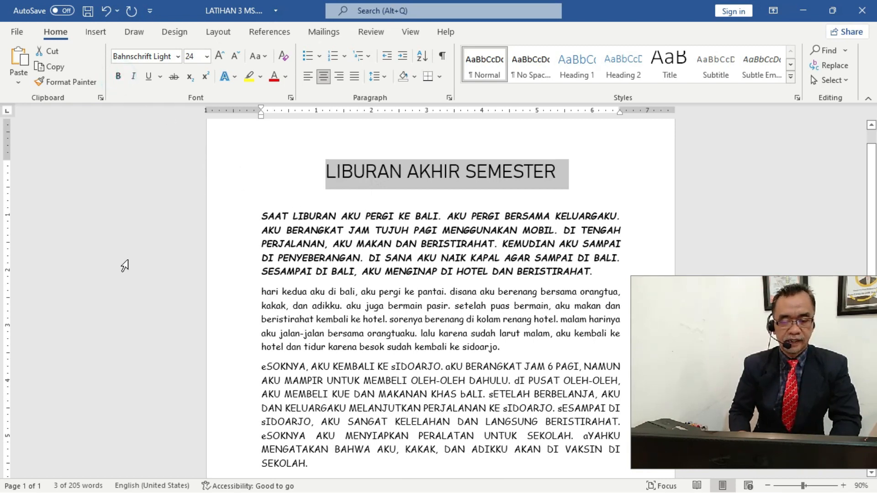
- Apply bold to the second paragraph, starting with hari kedua, and remove it again
drag(262, 292, 490, 349)
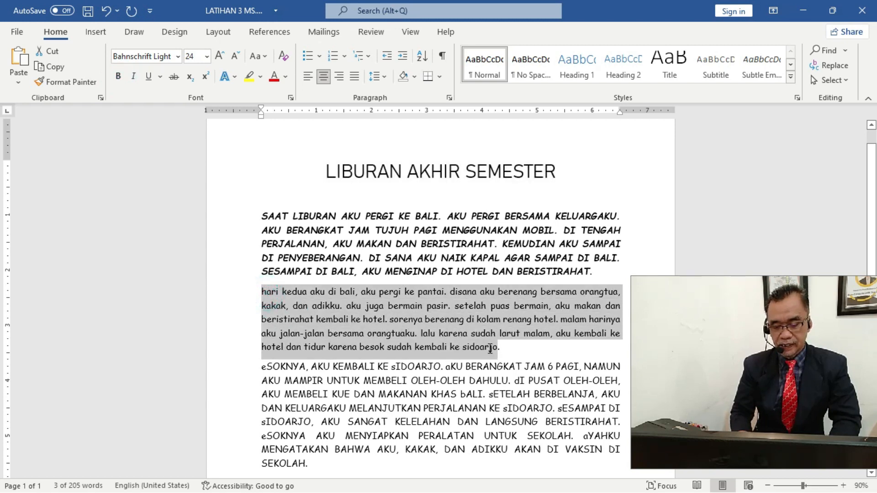
click(121, 77)
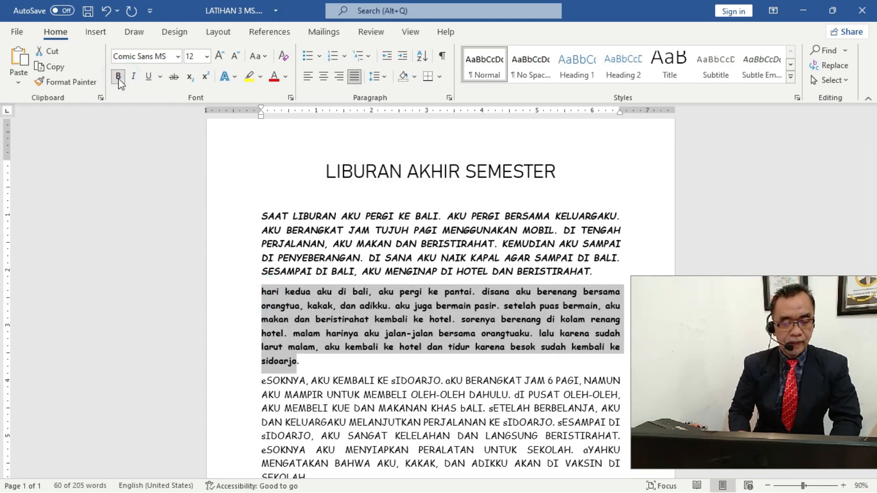
click(119, 76)
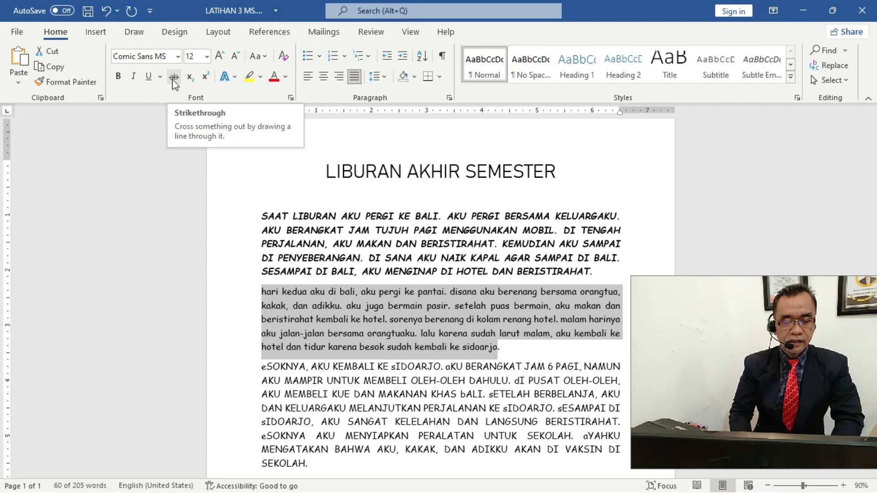
- Apply strikethrough to the title LIBURAN AKHIR SEMESTER and colour its text red
drag(322, 172, 579, 179)
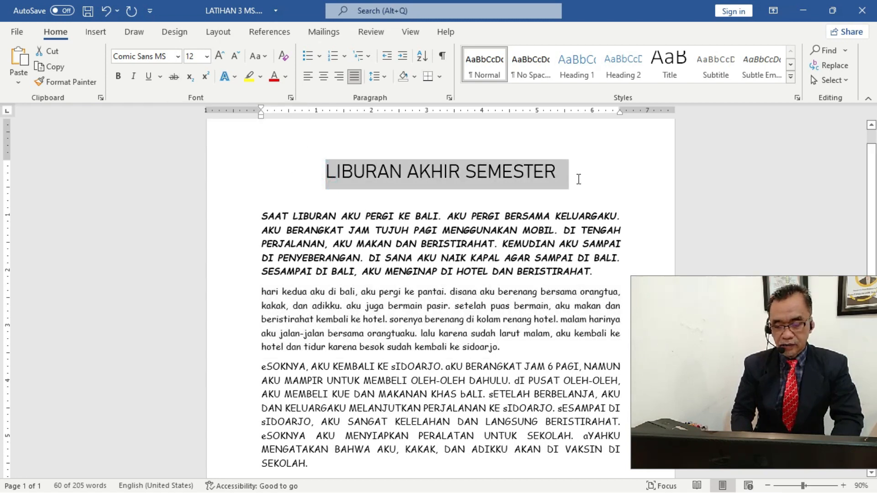
click(174, 76)
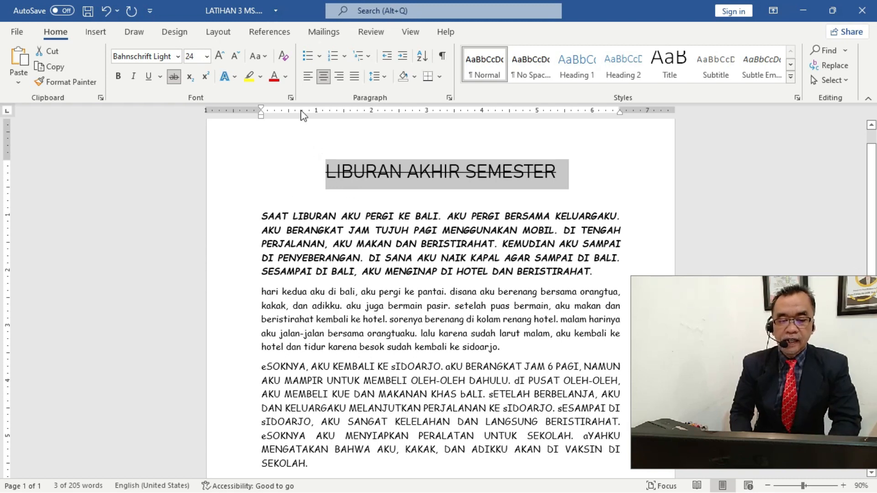
click(274, 78)
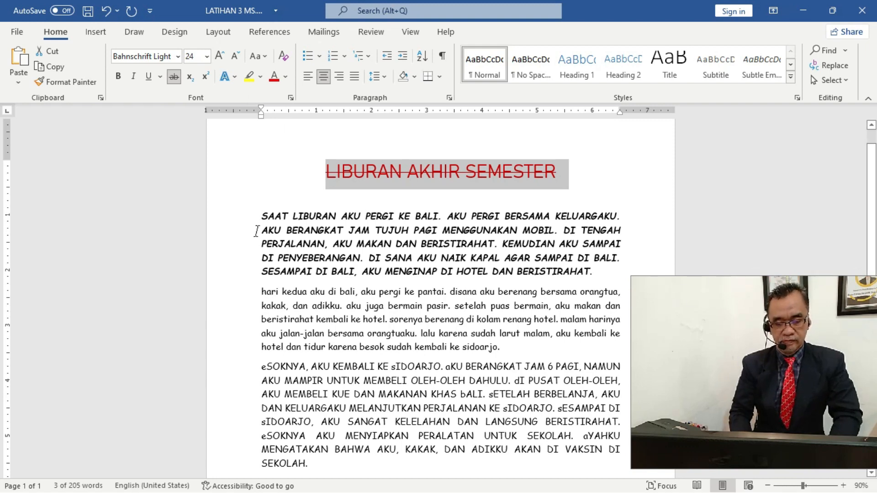
- Highlight the third paragraph's opening words eSOKNYA, AKU KEMBALI KE sIDOARJO in yellow
click(471, 208)
drag(472, 207, 549, 216)
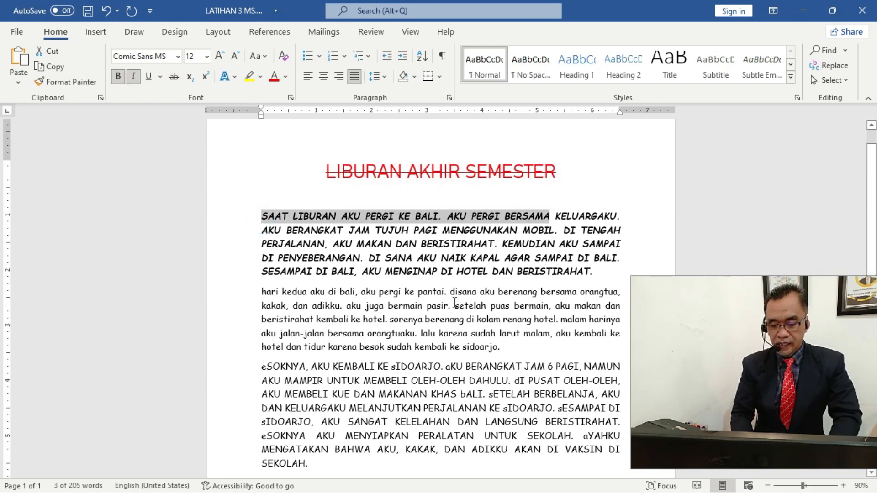
drag(264, 366, 440, 367)
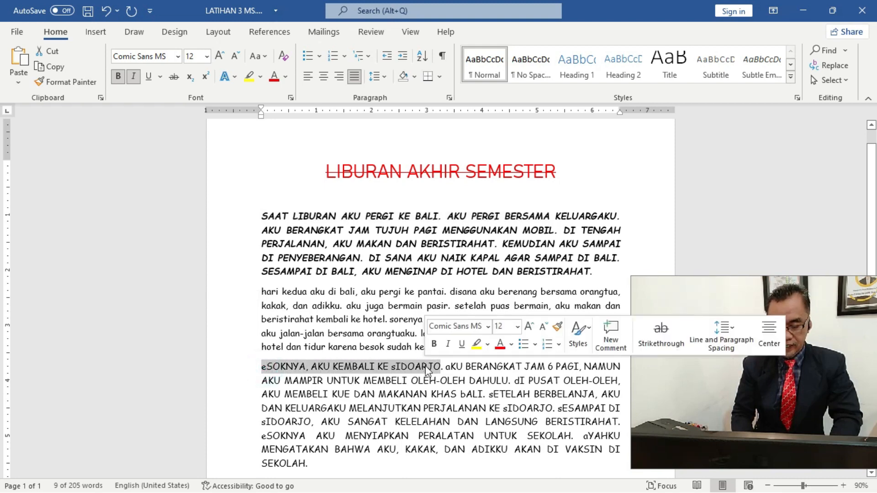
click(260, 78)
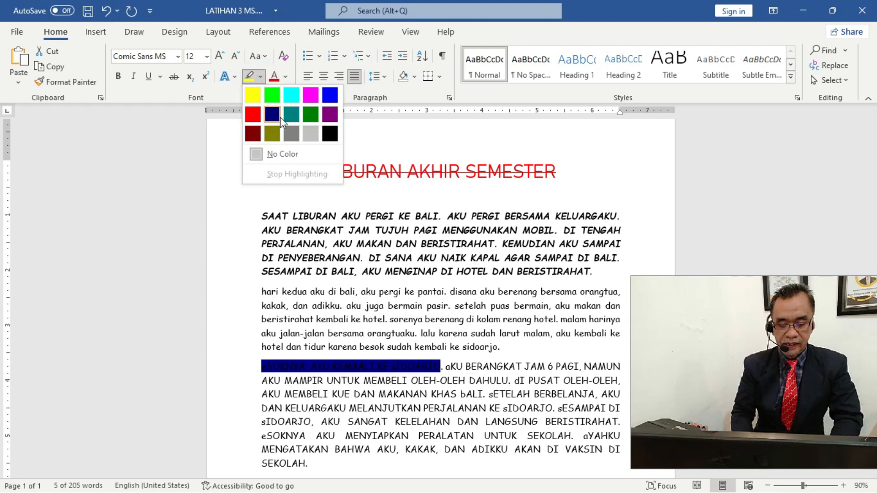
click(254, 95)
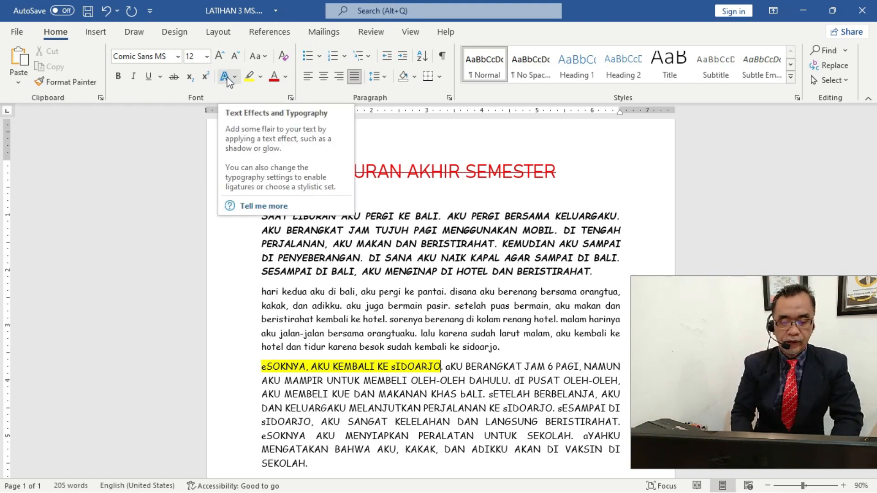
- Apply the light gold text effect, third in the second row of presets, to the title LIBURAN AKHIR SEMESTER
click(235, 76)
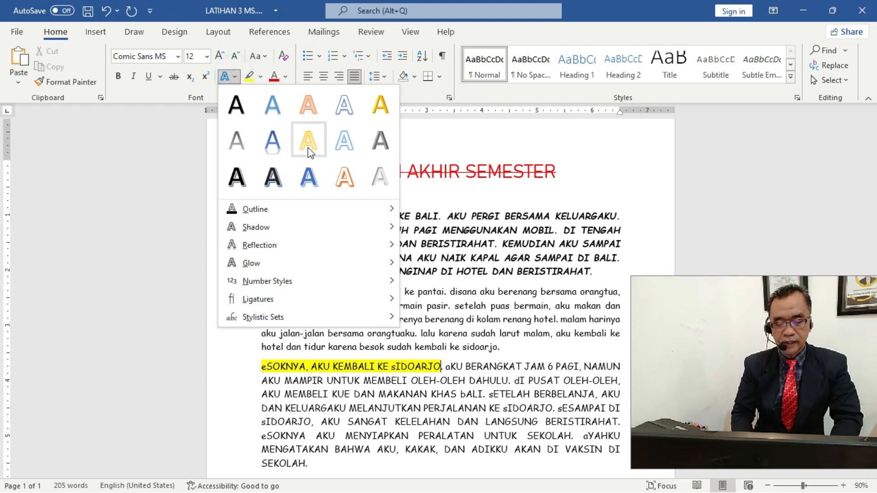
click(345, 146)
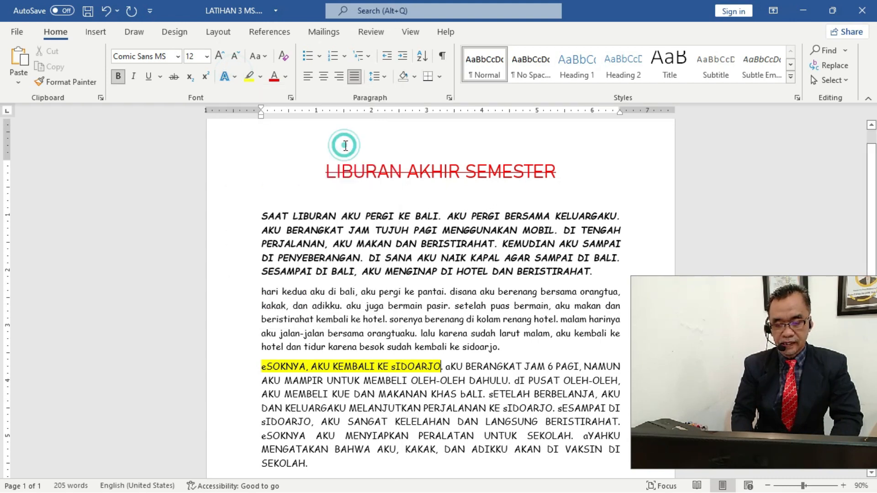
click(360, 208)
drag(334, 176, 566, 175)
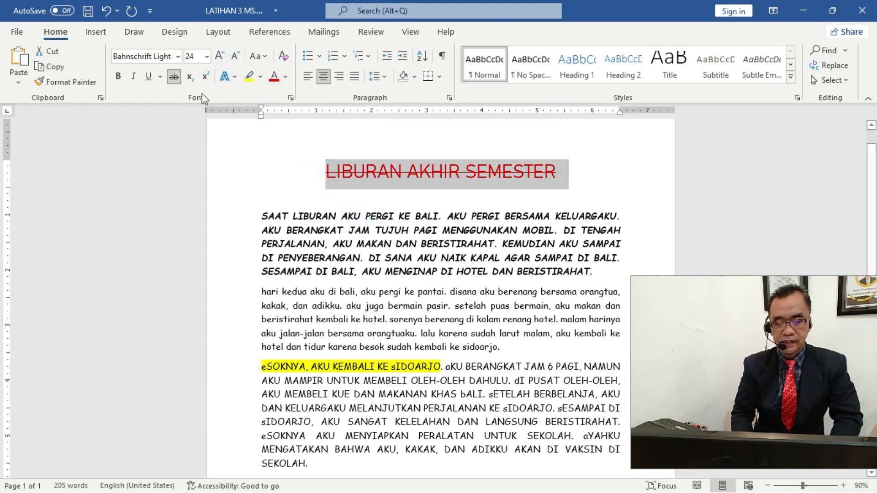
click(234, 76)
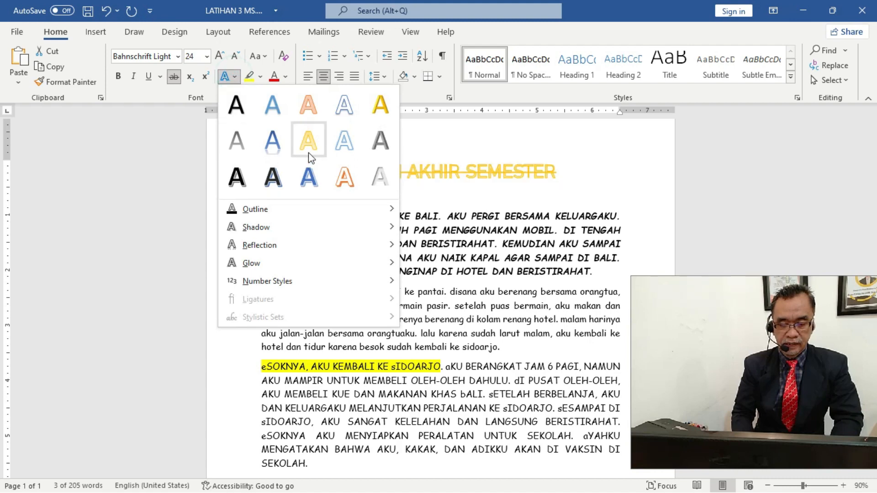
click(308, 152)
click(306, 222)
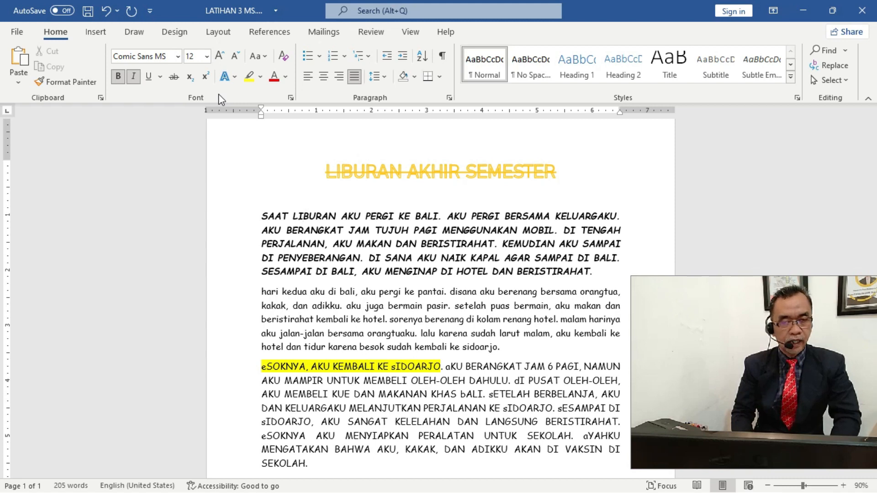
- Add a new line containing 22 below the document's last paragraph
click(367, 192)
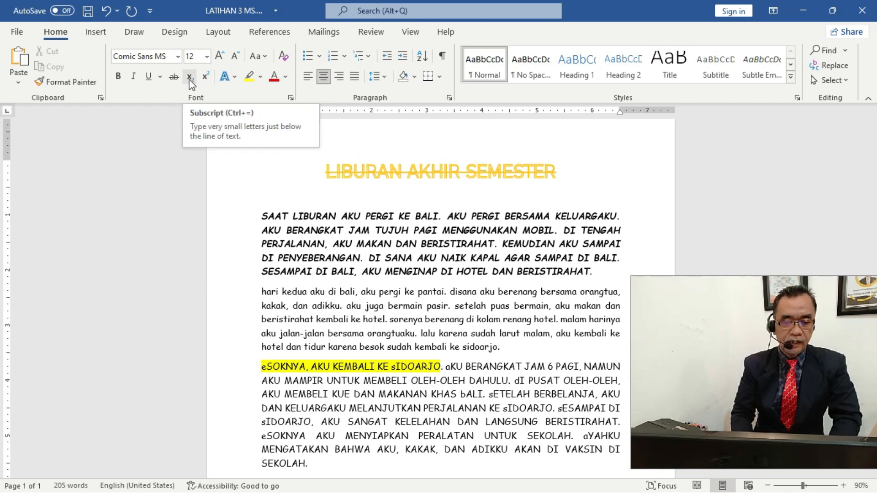
click(190, 86)
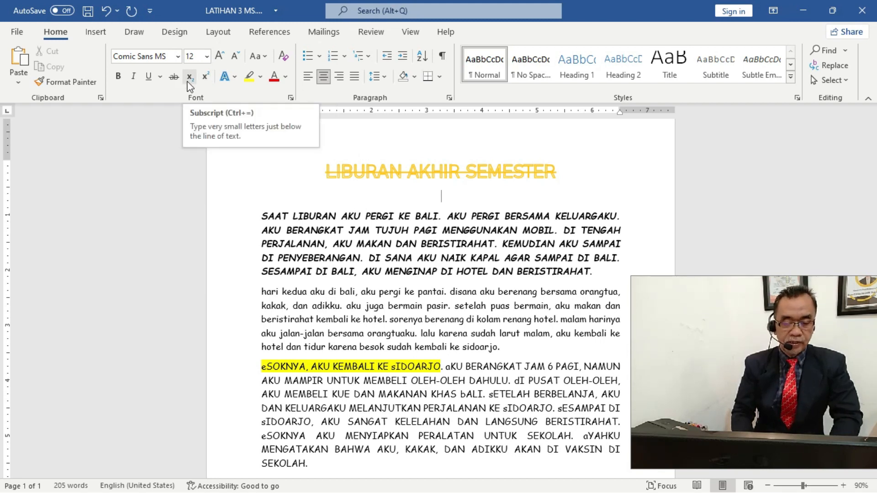
scroll(410, 250, down, 6)
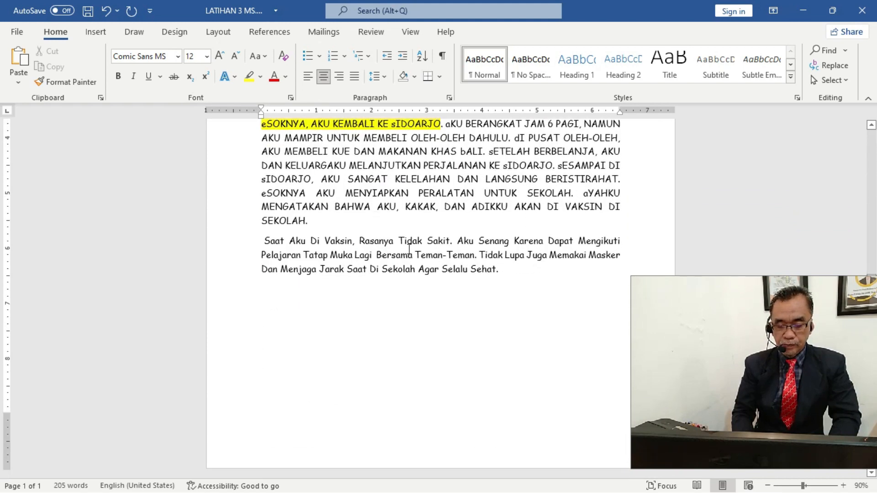
click(517, 269)
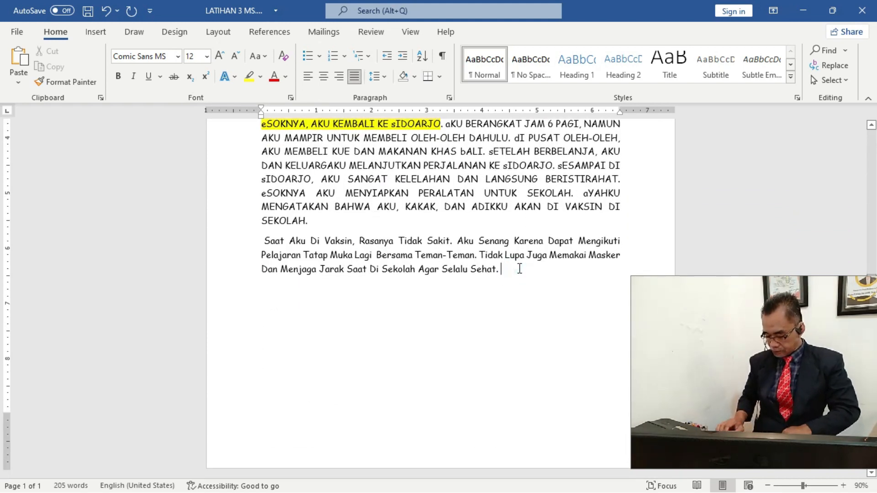
key(Return)
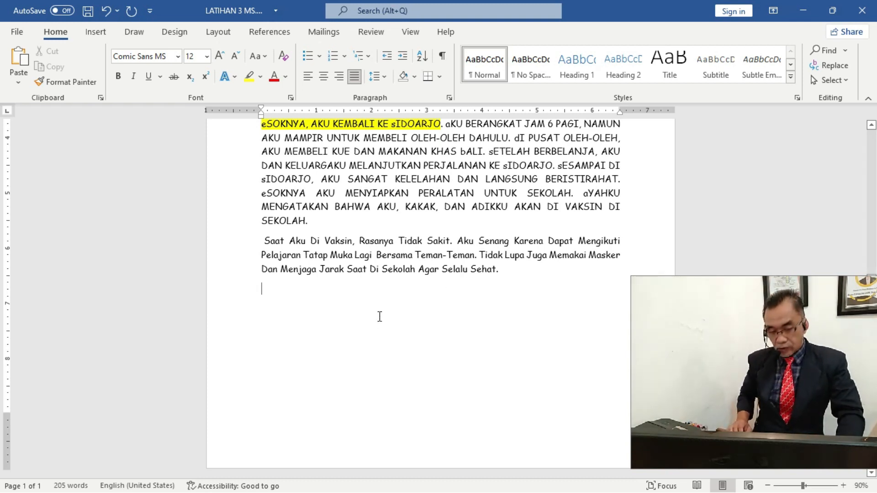
text(22)
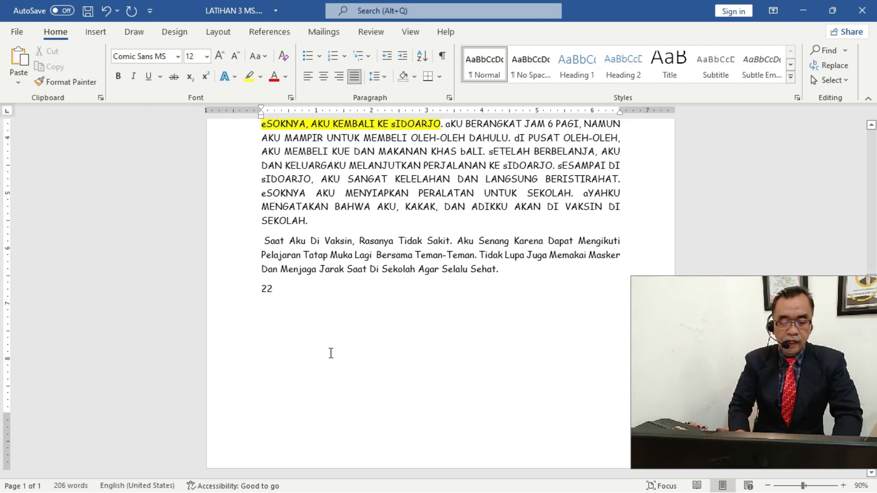
- Format the second digit of the 22 under the last paragraph as subscript
drag(268, 291, 273, 291)
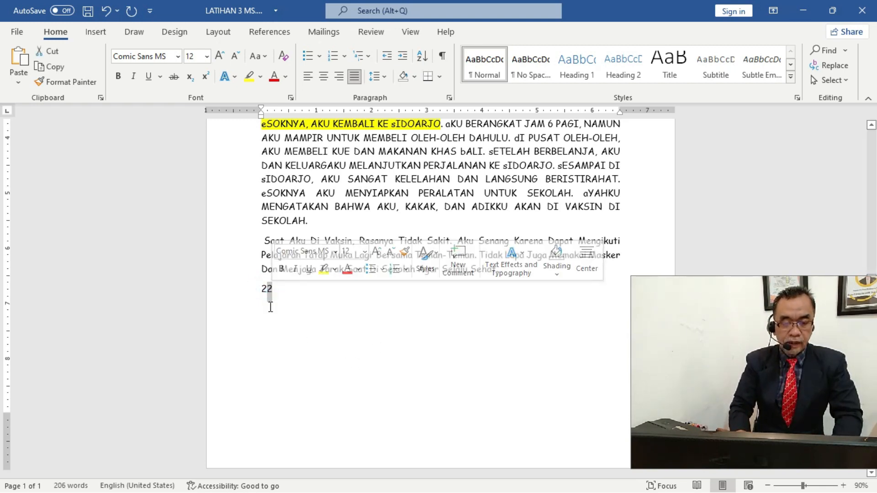
click(191, 81)
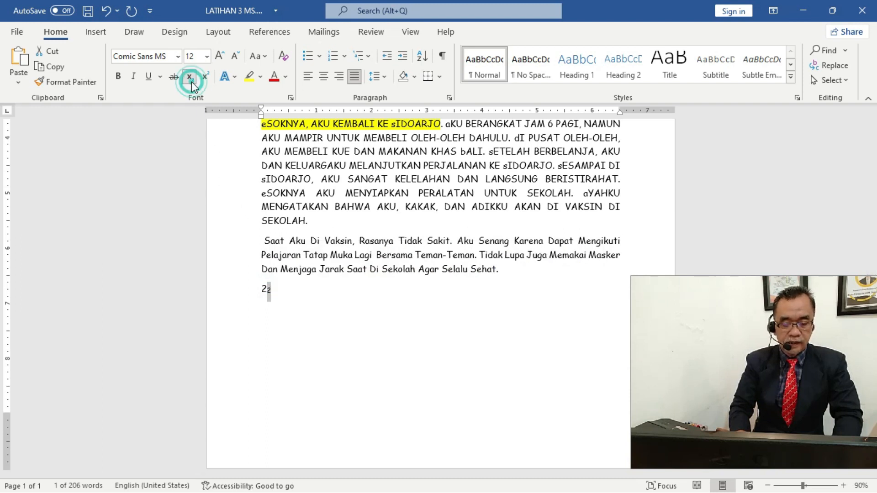
double_click(310, 343)
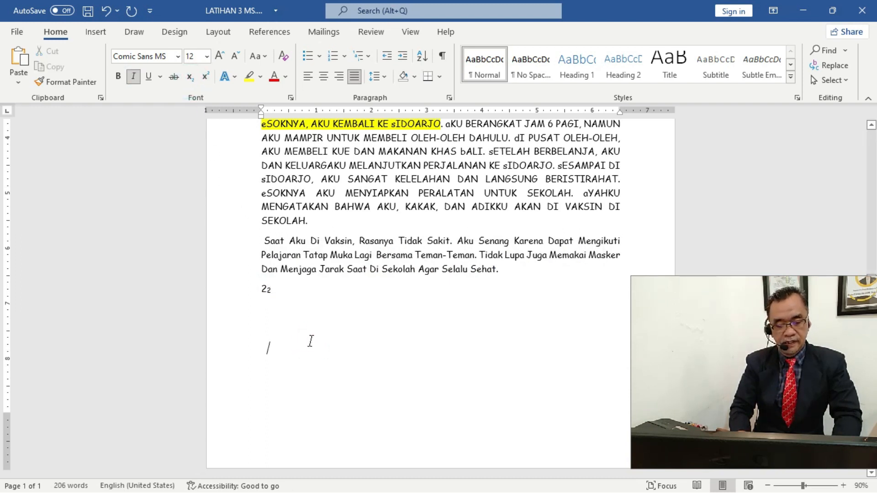
- Switch the second digit of 22 to superscript and set it back to subscript
drag(269, 291, 277, 288)
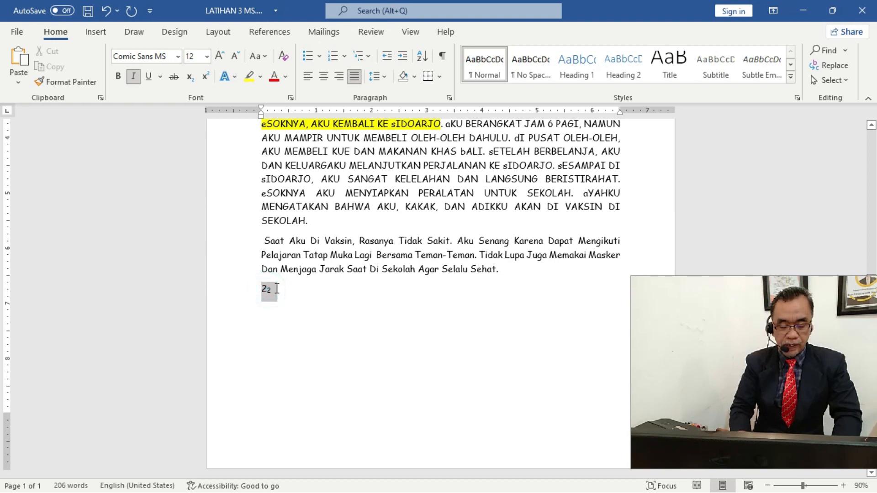
click(205, 76)
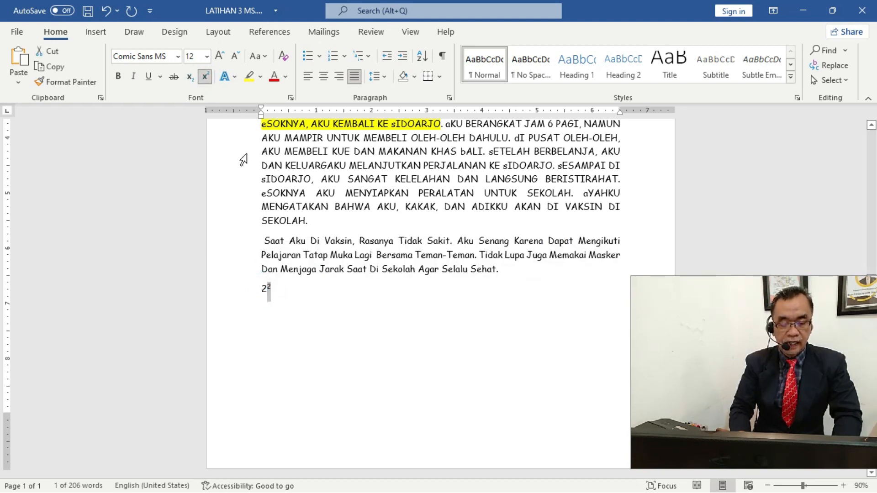
click(193, 80)
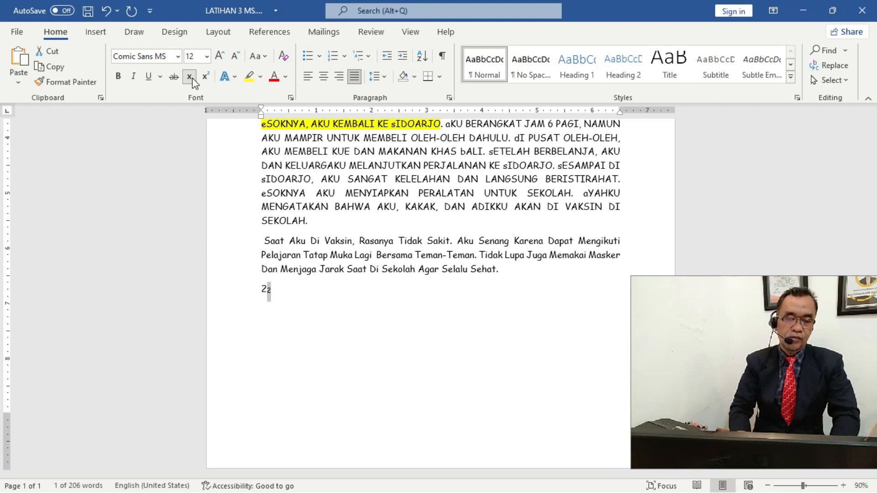
double_click(382, 399)
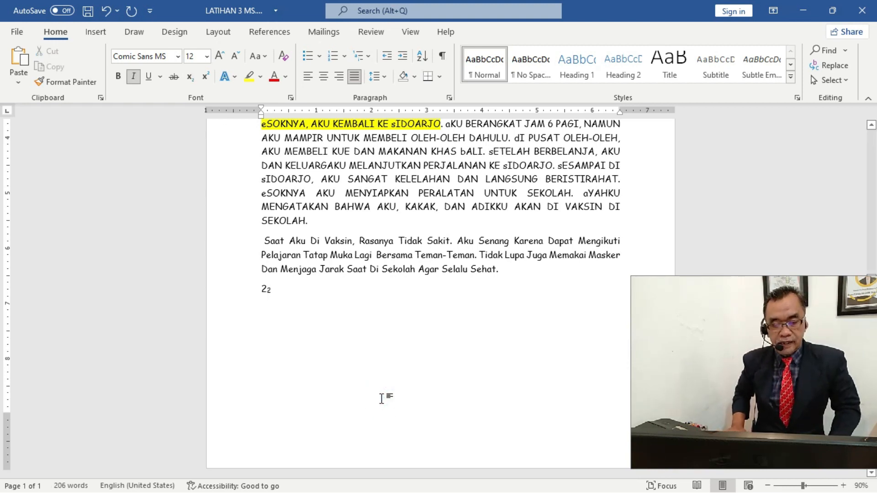